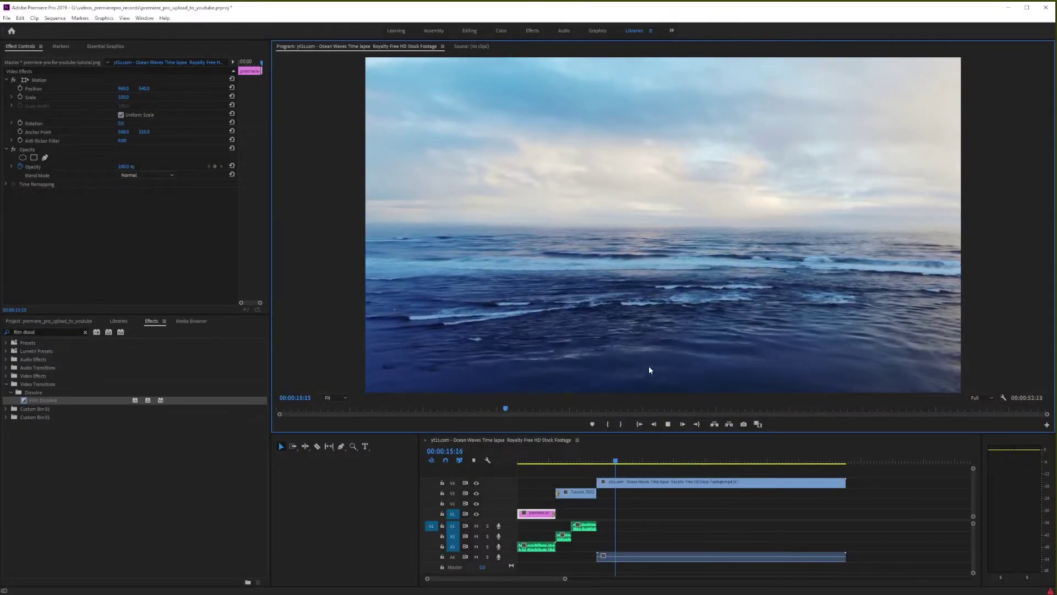
Stop playback of the ocean-waves sequence at 00:00:16:17.
left_click(668, 424)
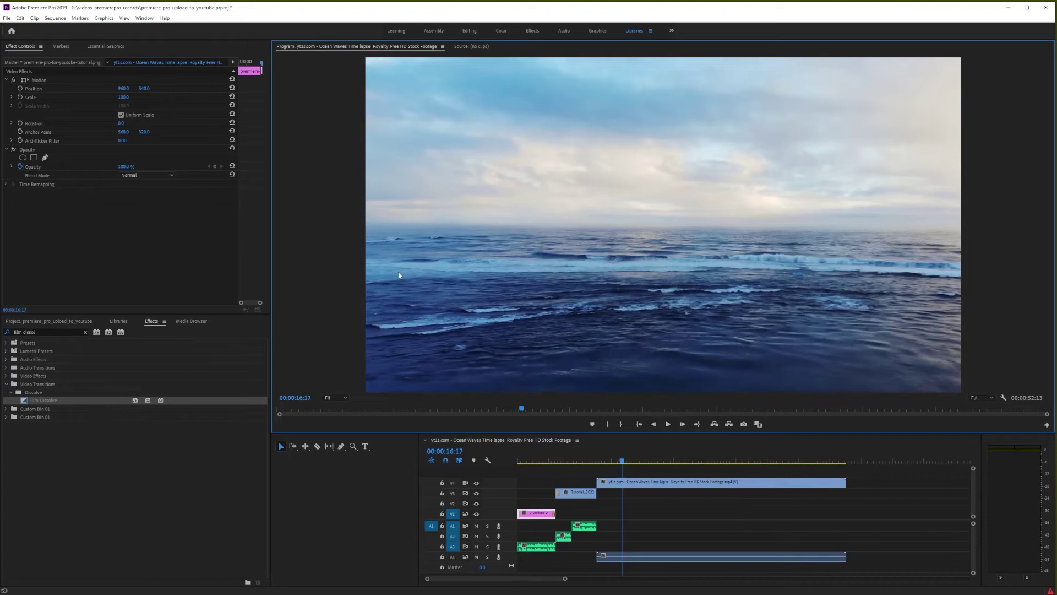
Open File > Export > Media for the sequence and keep H.264 as the format.
left_click(7, 18)
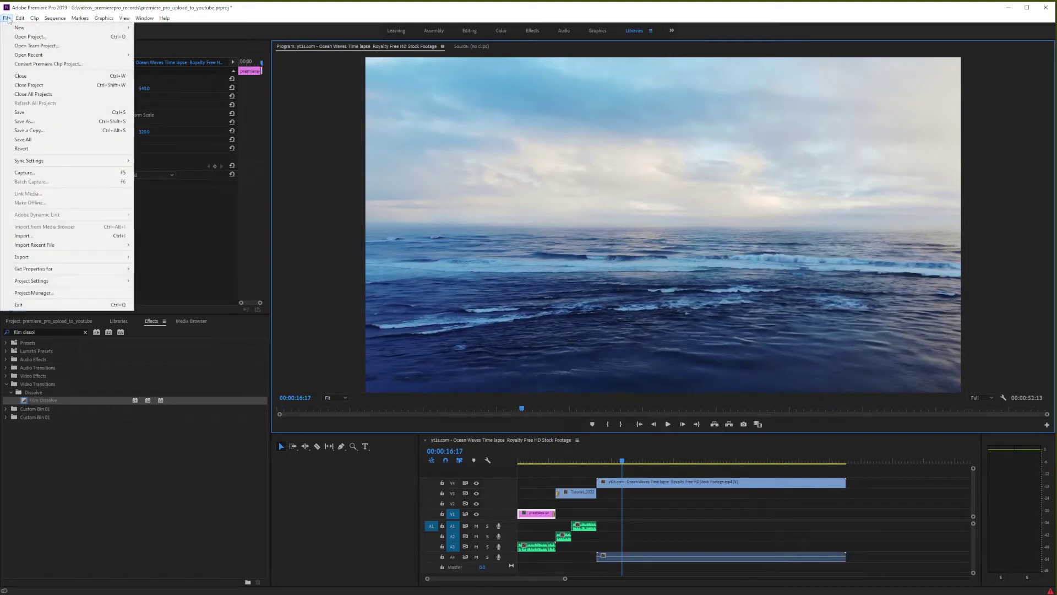
mouse_move(106, 258)
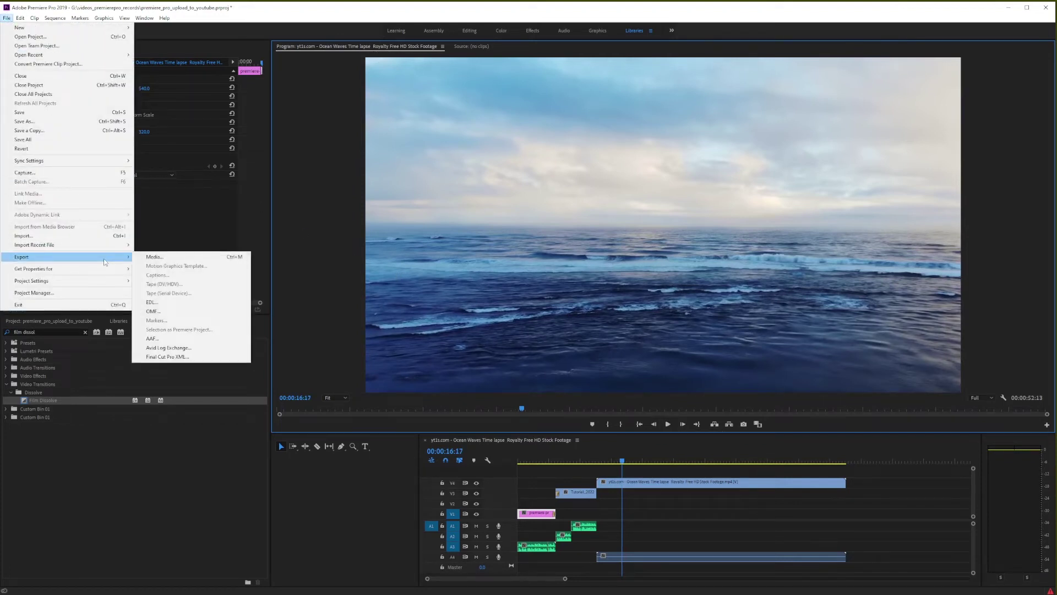
left_click(162, 258)
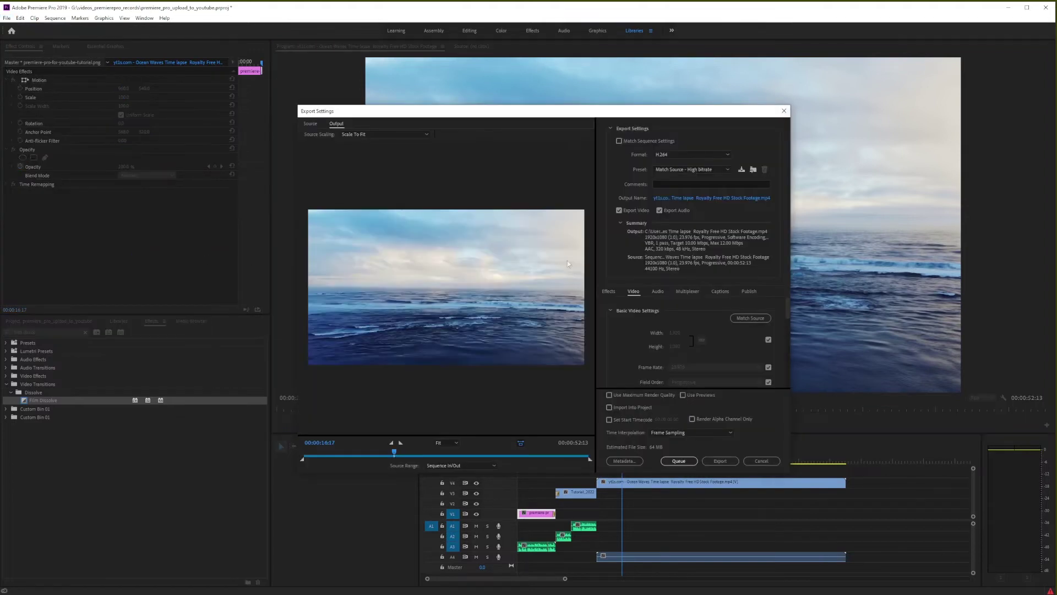
left_click(610, 127)
left_click(610, 128)
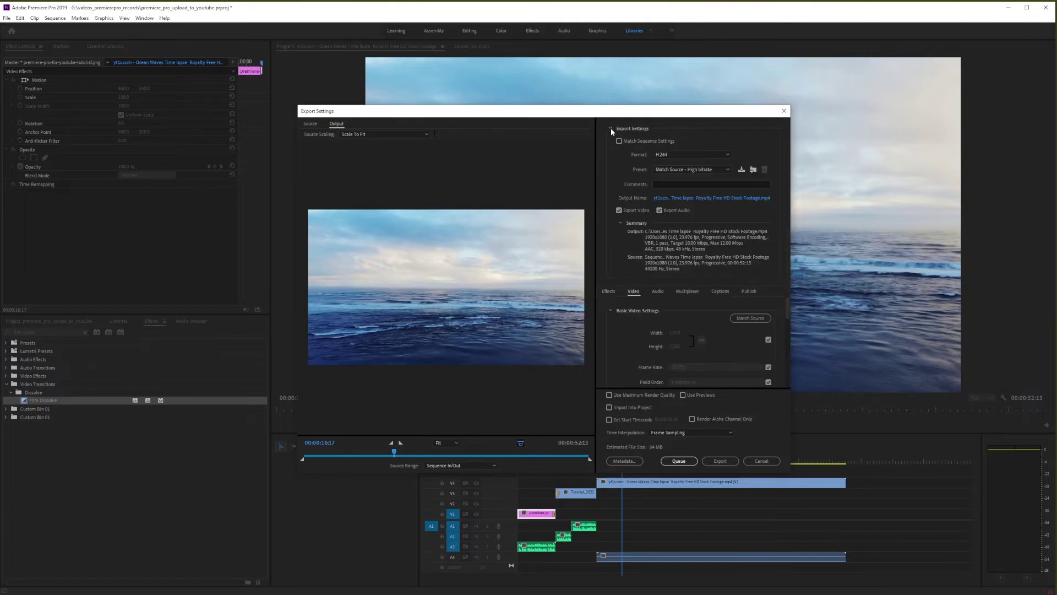
left_click(715, 155)
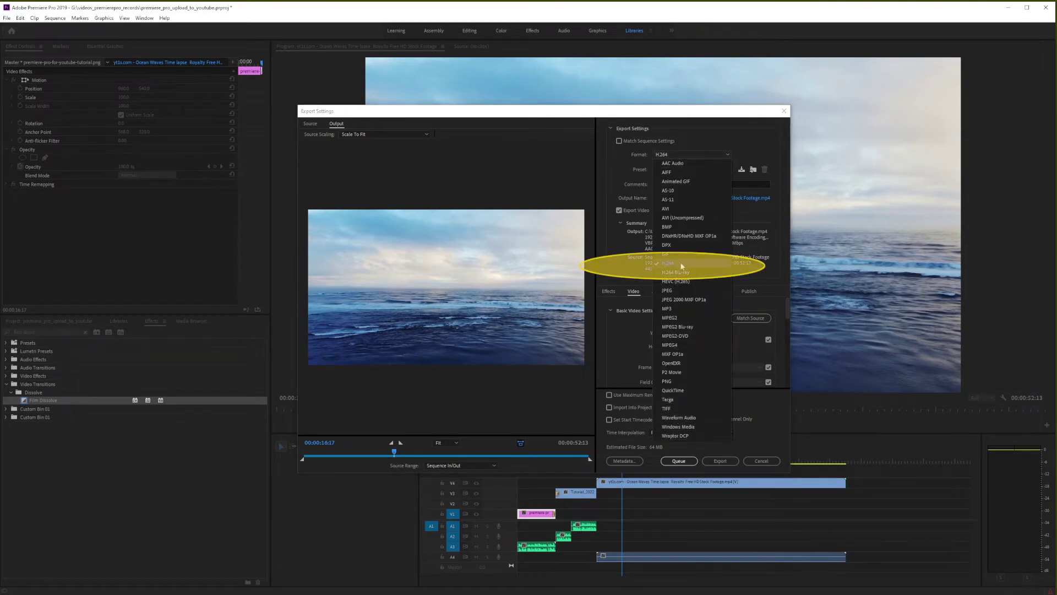
left_click(667, 264)
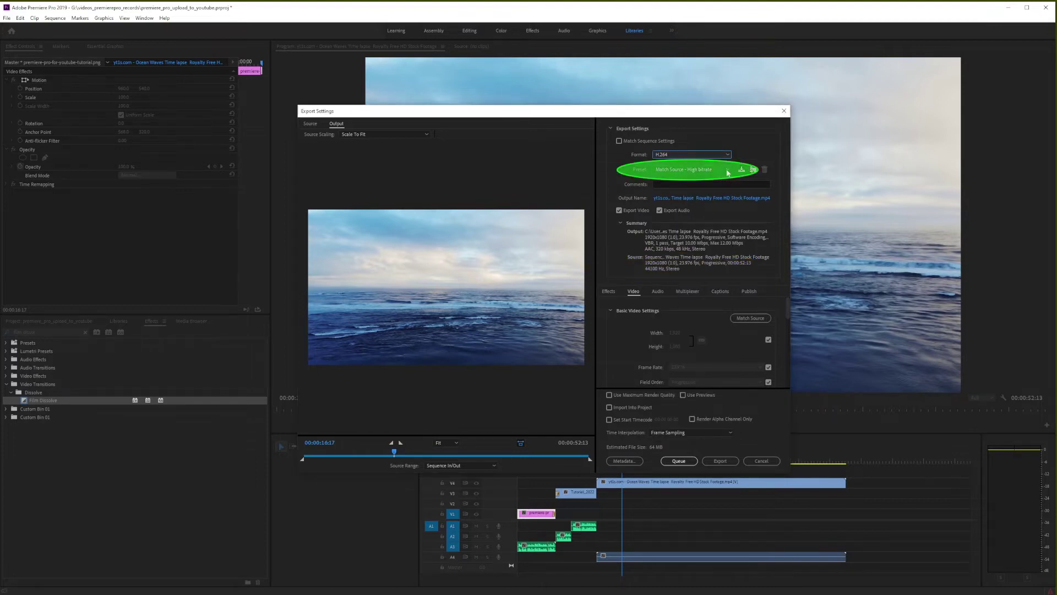
Choose the YouTube 2160p 4K Ultra HD export preset for 3840x2160 output at 40 Mbps.
left_click(694, 170)
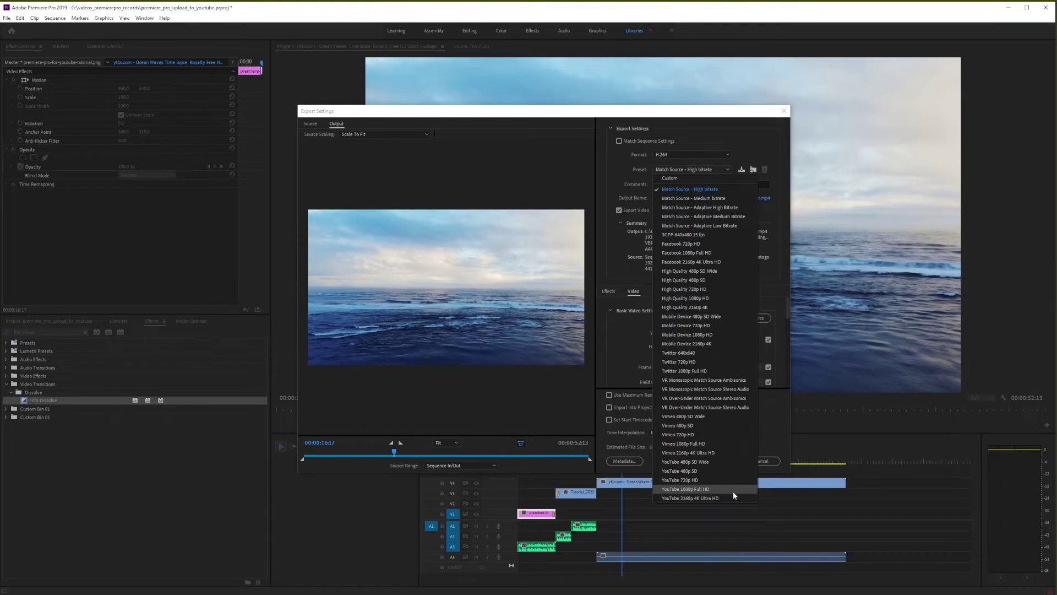
left_click(694, 497)
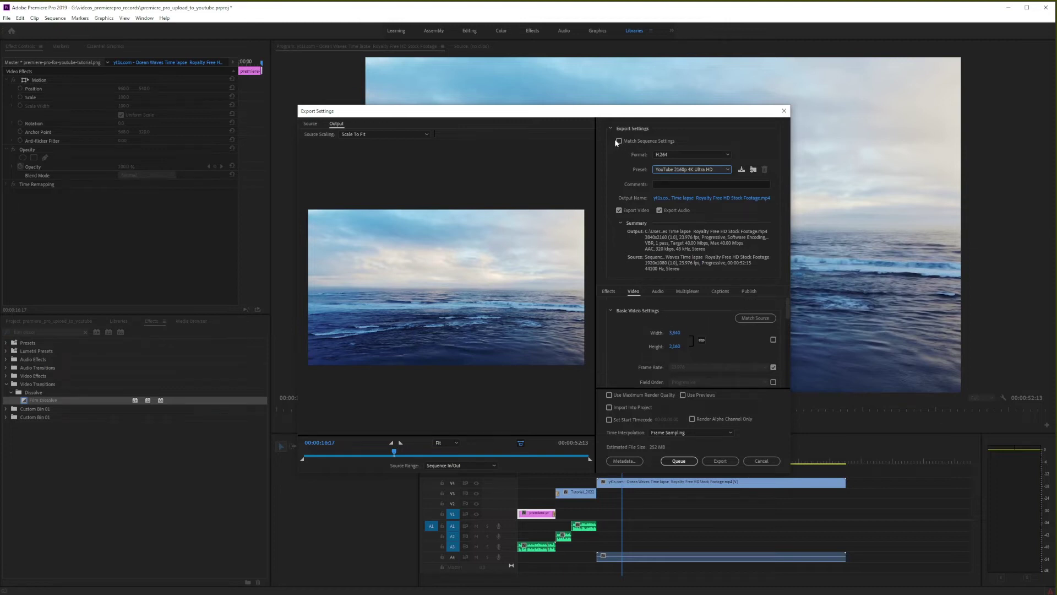
Switch video and audio export off and back on, then fold away Export Settings.
left_click(619, 211)
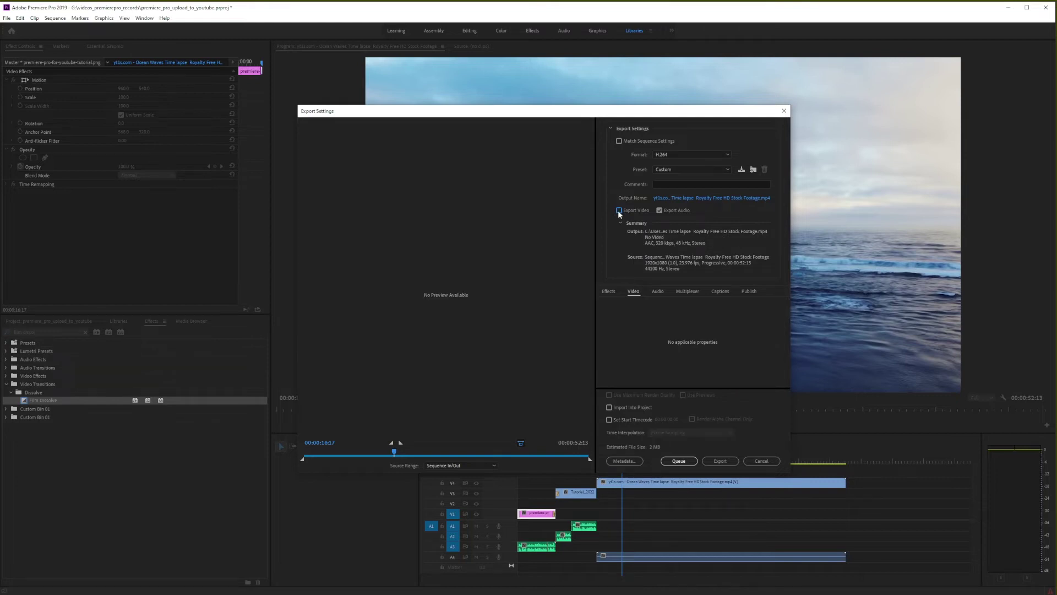
left_click(618, 210)
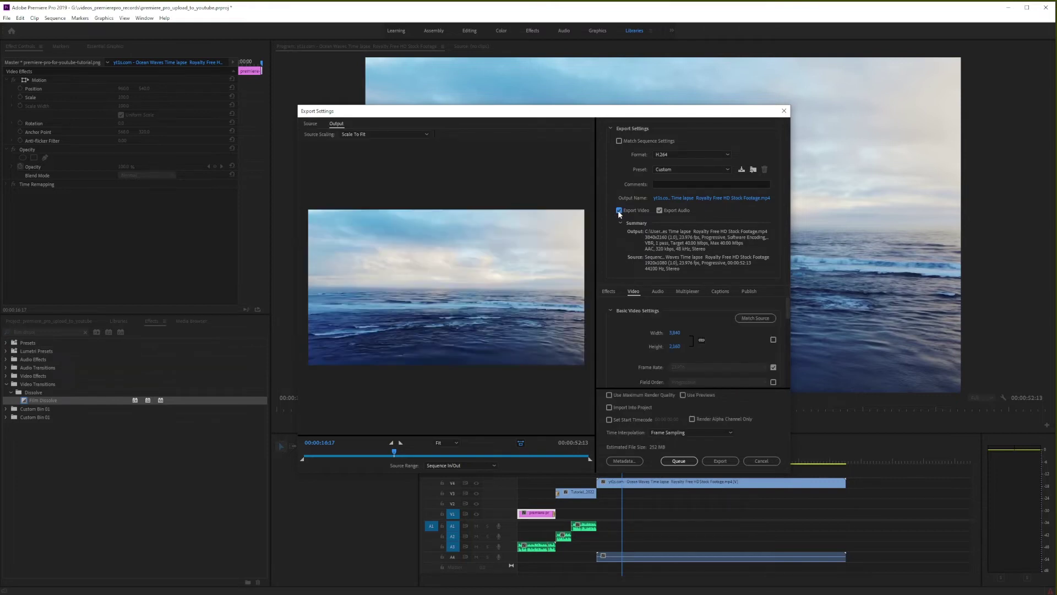
left_click(660, 211)
left_click(660, 210)
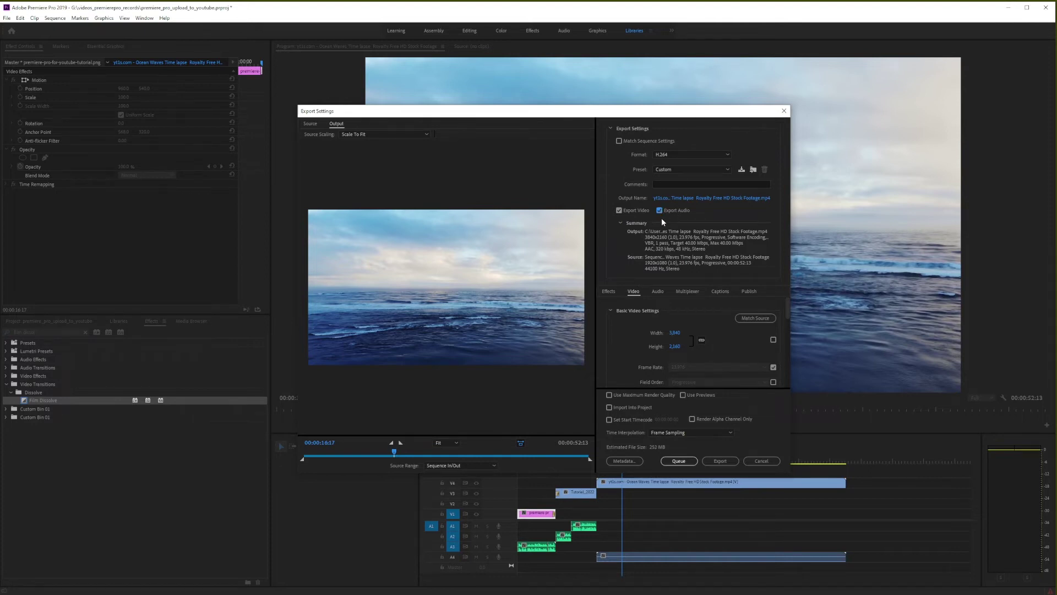
left_click(611, 129)
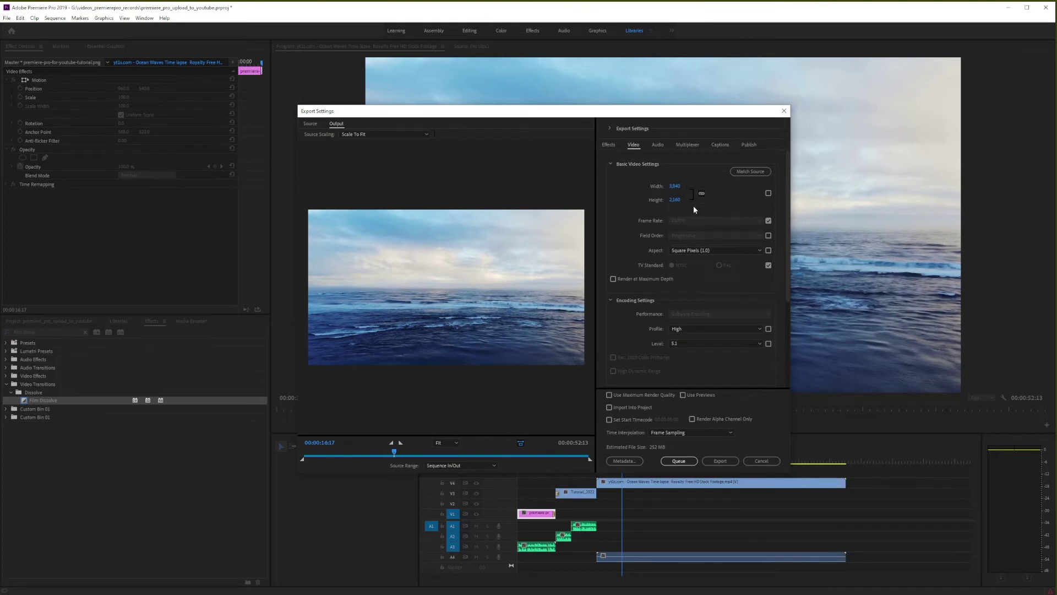
Confirm the 3,840 width and High profile at level 5.1, then start the export.
left_click(675, 186)
scroll(661, 238, "down", 3)
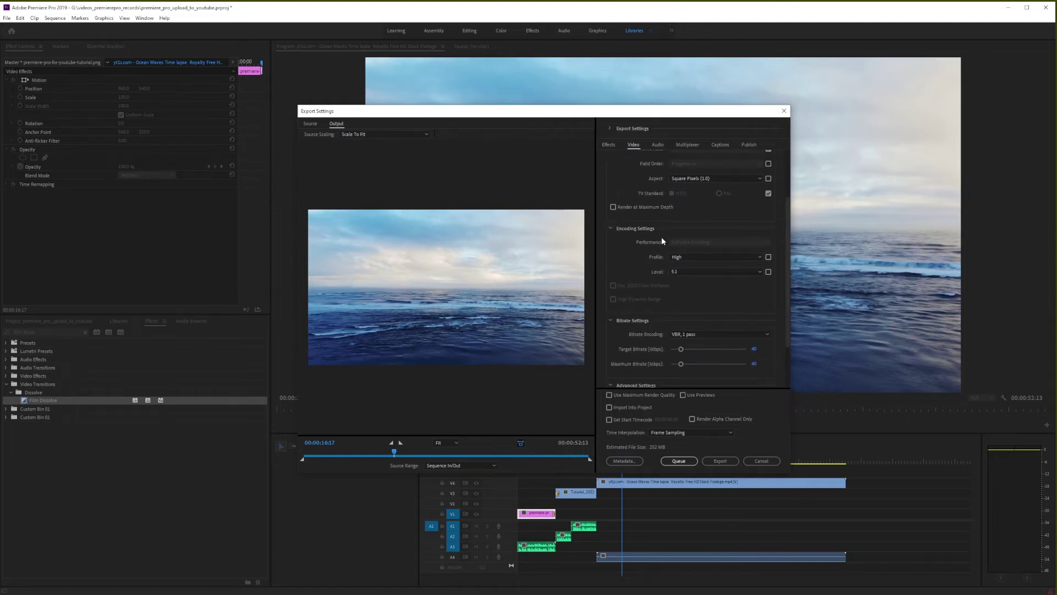
scroll(662, 241, "down", 1)
left_click(695, 235)
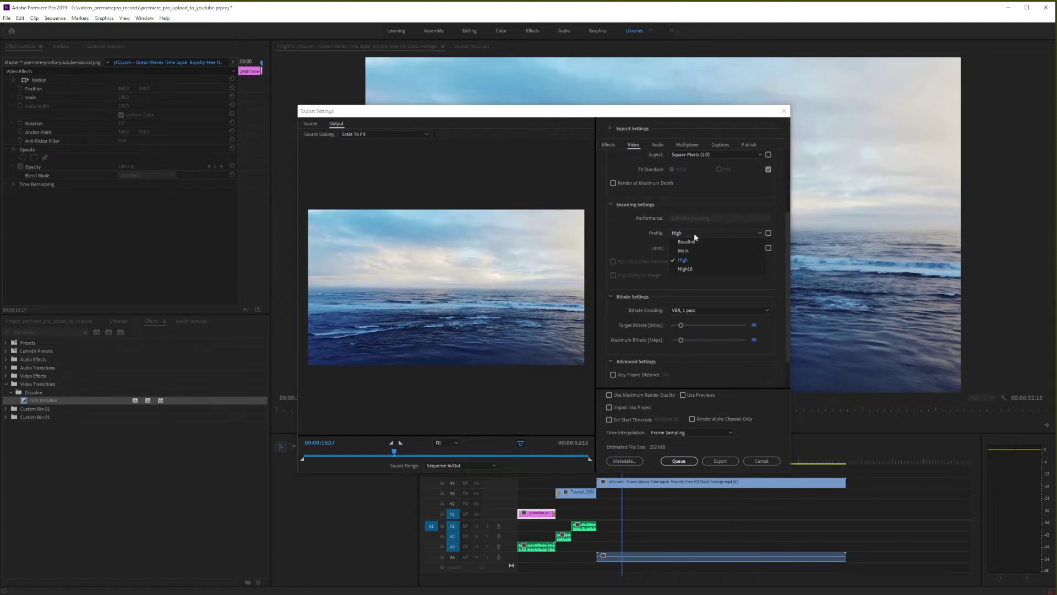
left_click(705, 256)
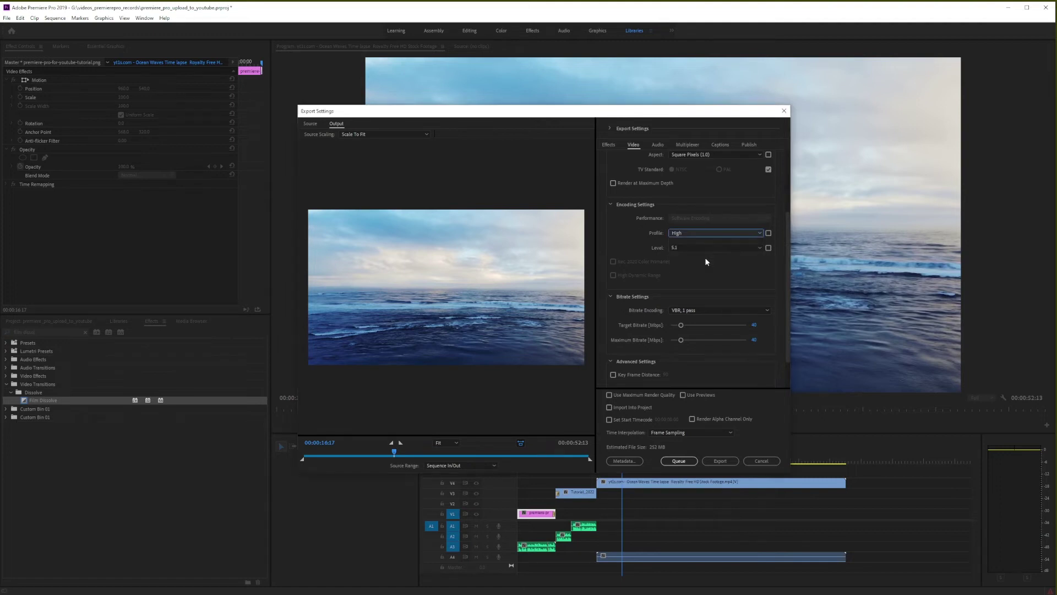
scroll(701, 256, "down", 1)
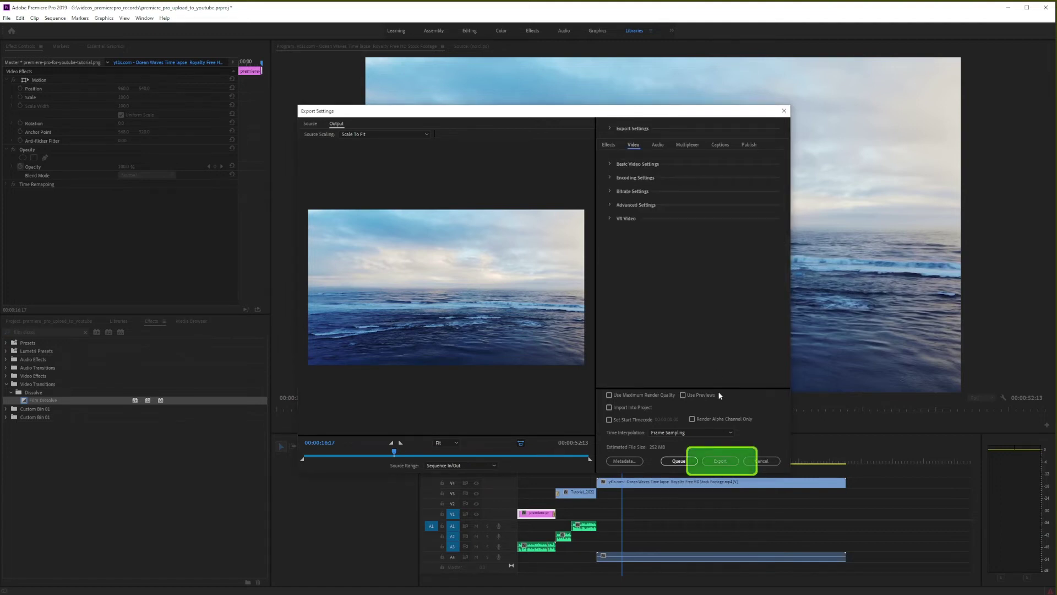
left_click(722, 463)
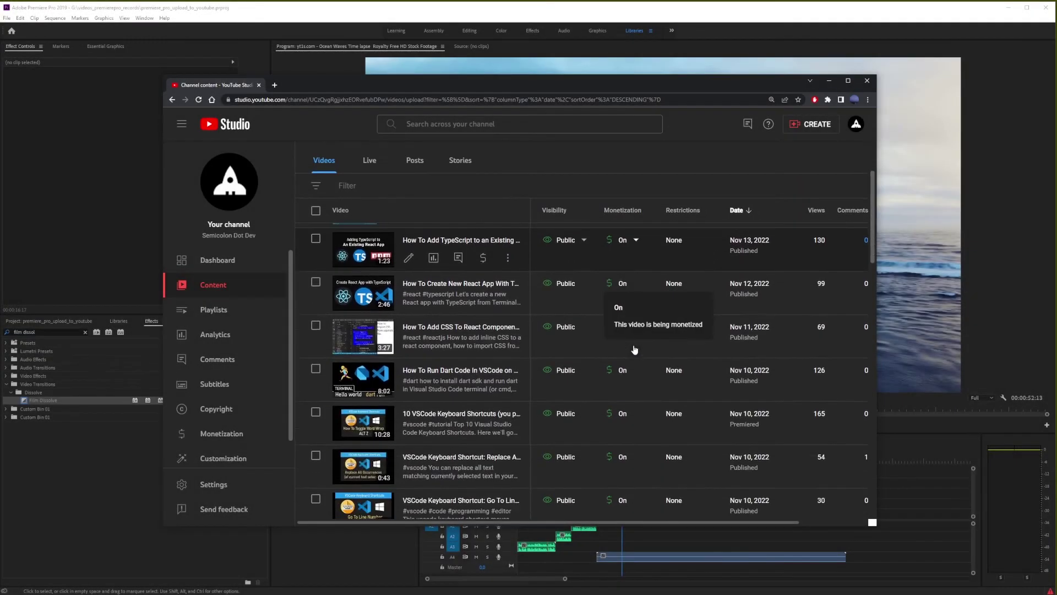
Start a new video upload from CREATE and pick youtube-video-upload.mp4 on the Desktop.
scroll(635, 350, "up", 3)
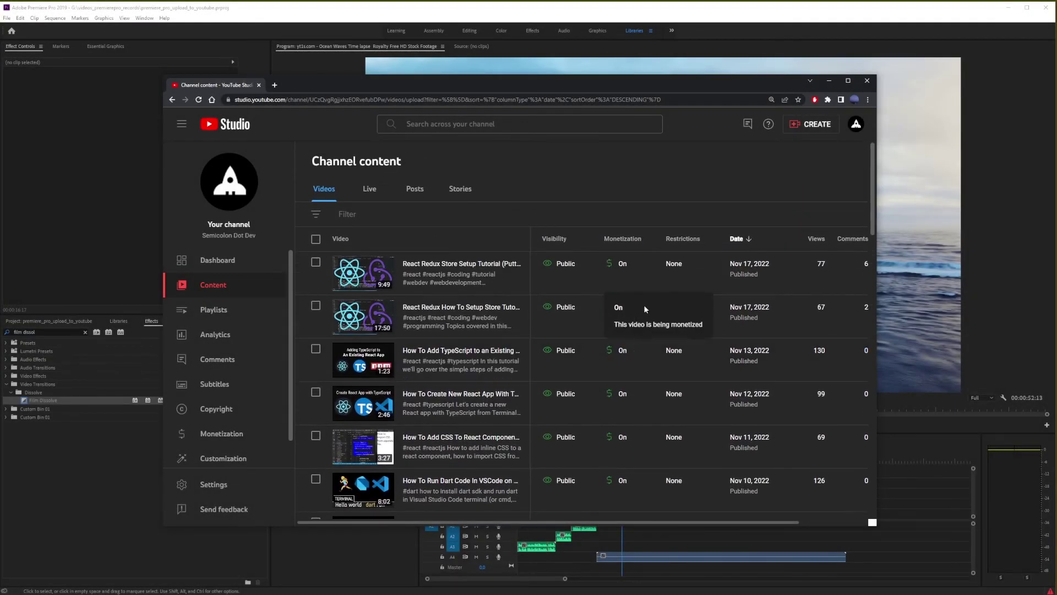
left_click(817, 127)
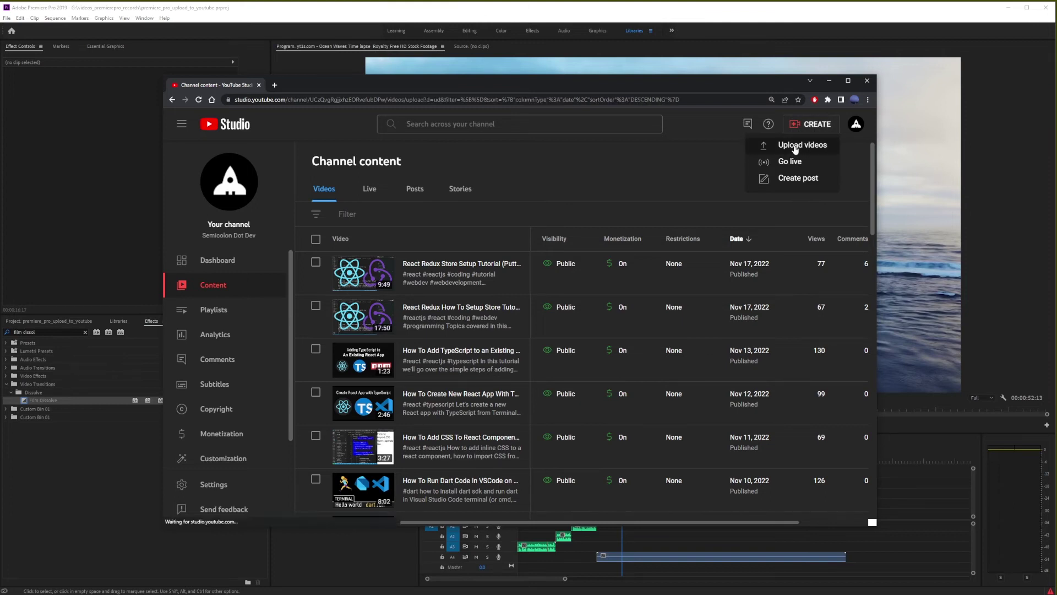
left_click(795, 148)
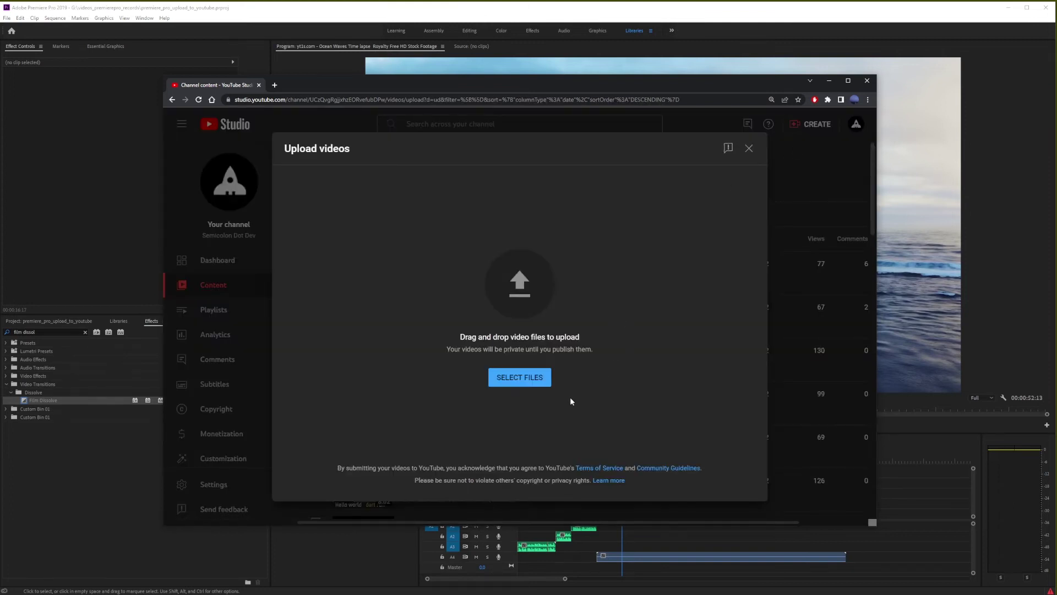
left_click(520, 381)
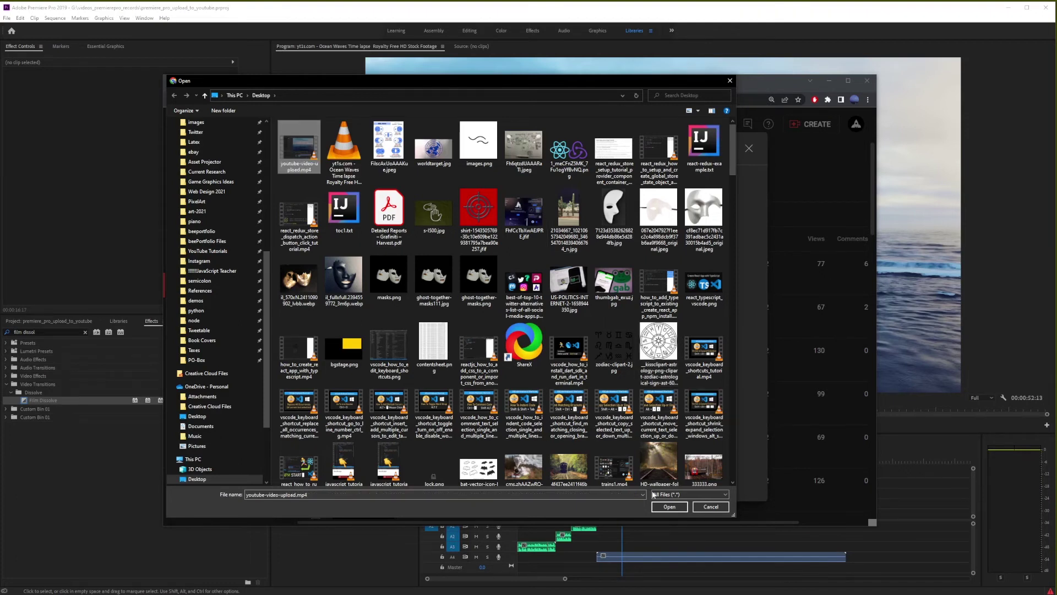
Upload youtube-video-upload.mp4, titled 'Ocean Waves' with description 'sdf sdf sdf sdf'.
left_click(670, 506)
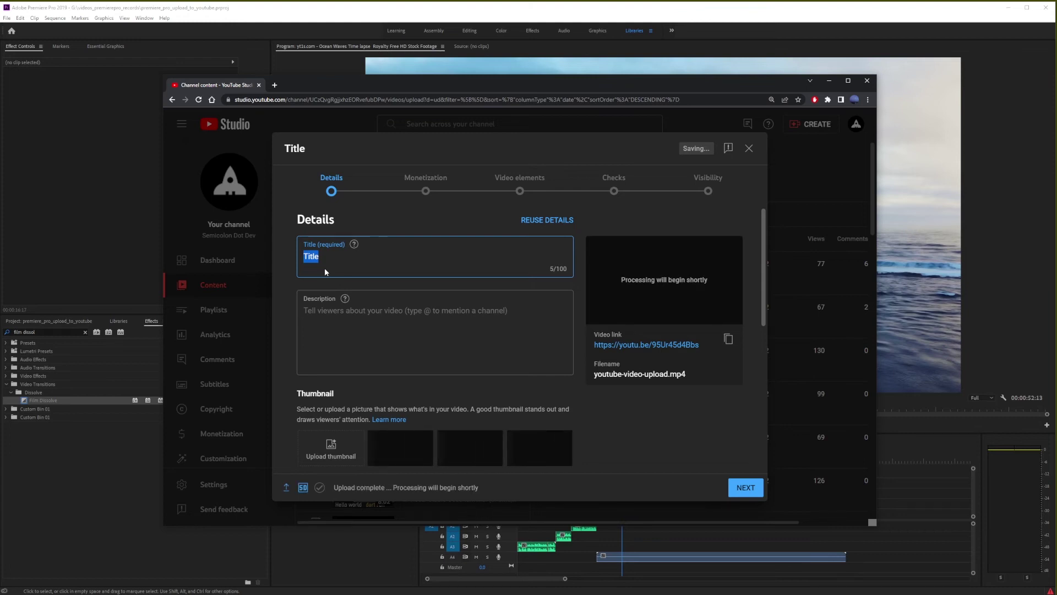
type("Ocean Waves")
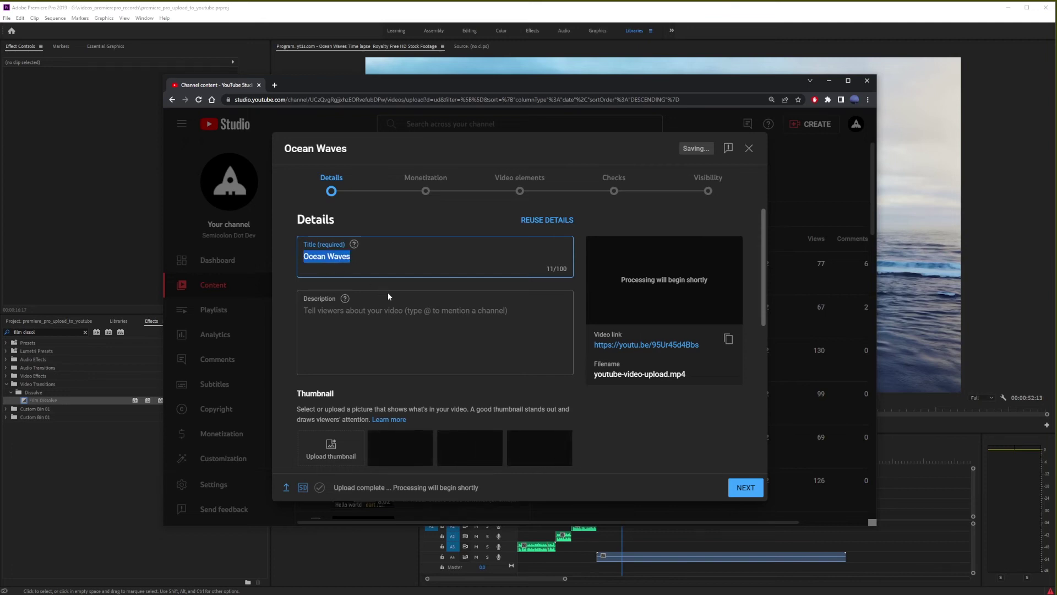
left_click(304, 311)
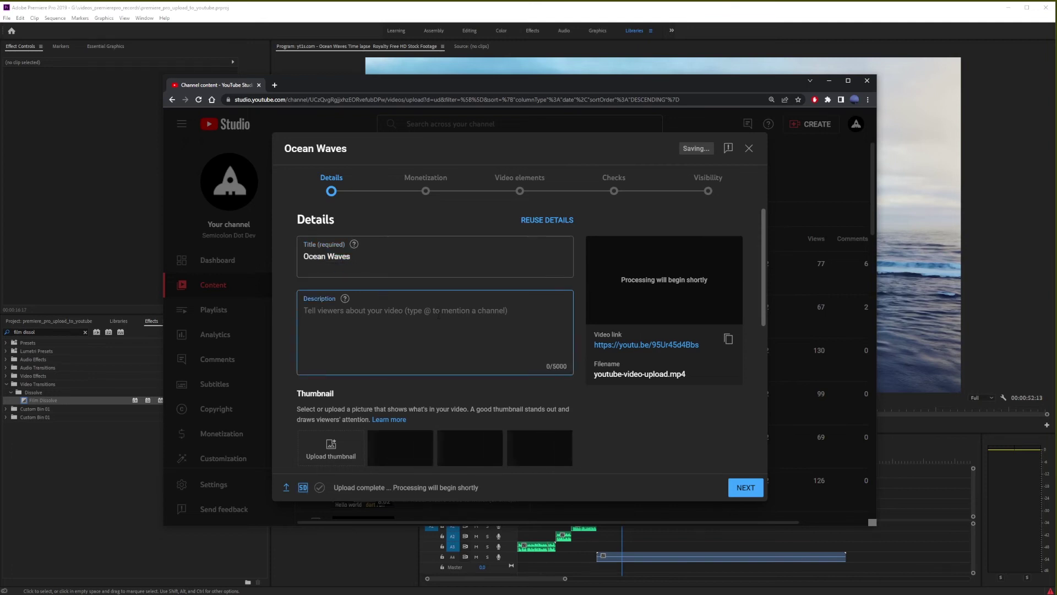
type("sdf sdf sdf sdf")
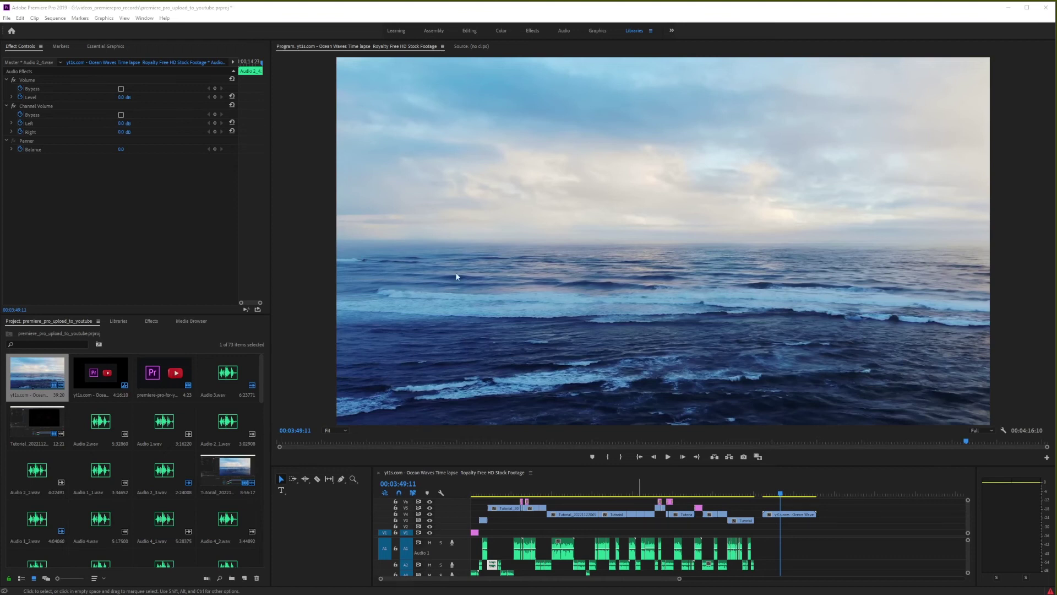
Return to Premiere Pro and open the Sequence menu.
left_click(55, 18)
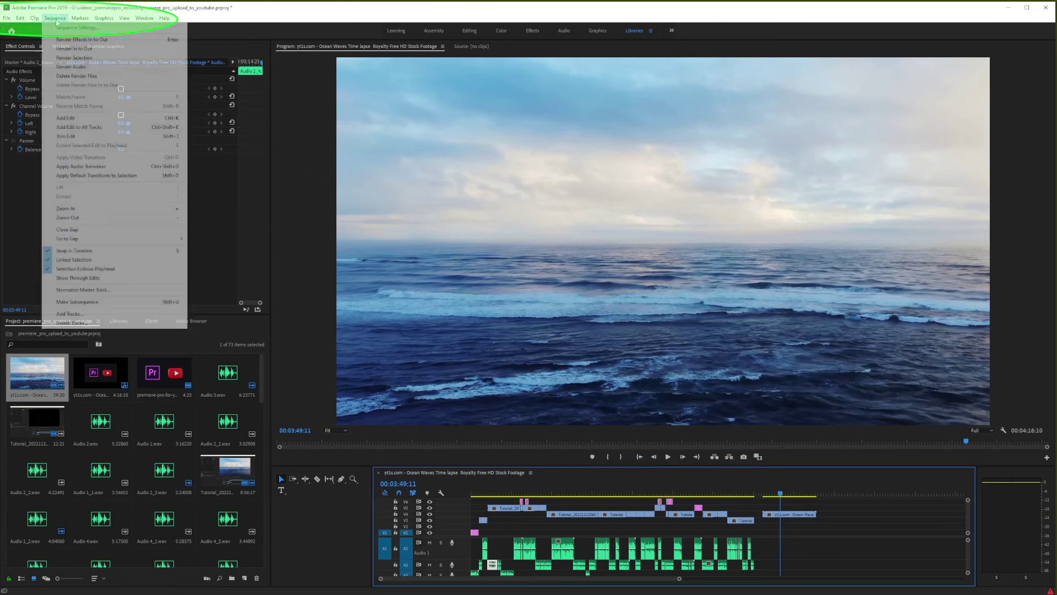
In Sequence Settings, change the frame size to 1080 horizontal by 1920 vertical and apply.
left_click(99, 30)
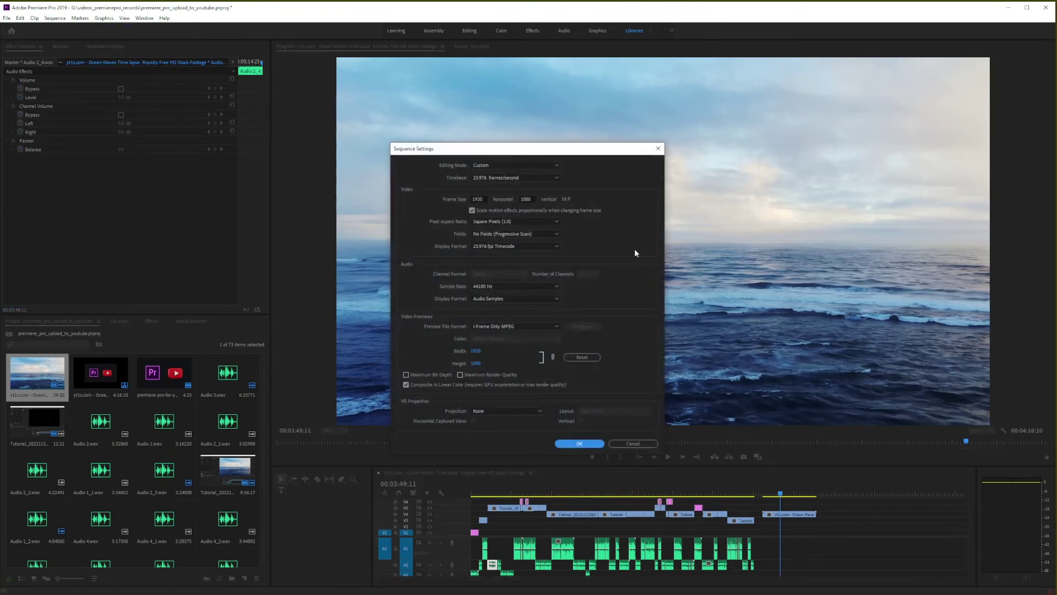
left_click(477, 198)
left_click(528, 199)
left_click(481, 199)
left_click(526, 200)
left_click(477, 199)
type("1080")
left_click(527, 199)
type("1920")
left_click(586, 202)
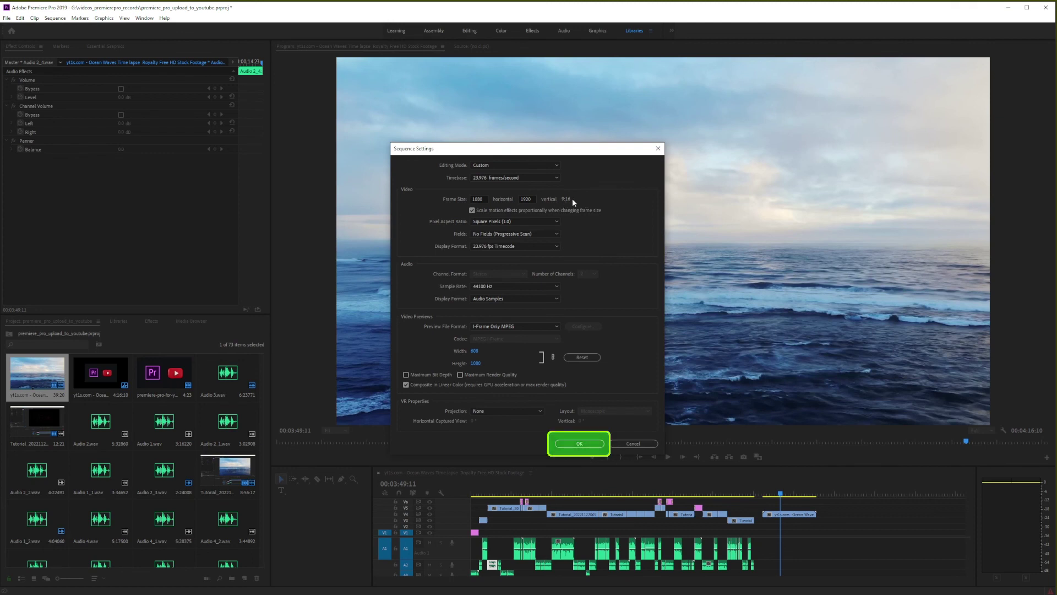
left_click(586, 444)
Accept deleting all previews, then scrub the vertical sequence to 00:04:04:18.
left_click(569, 314)
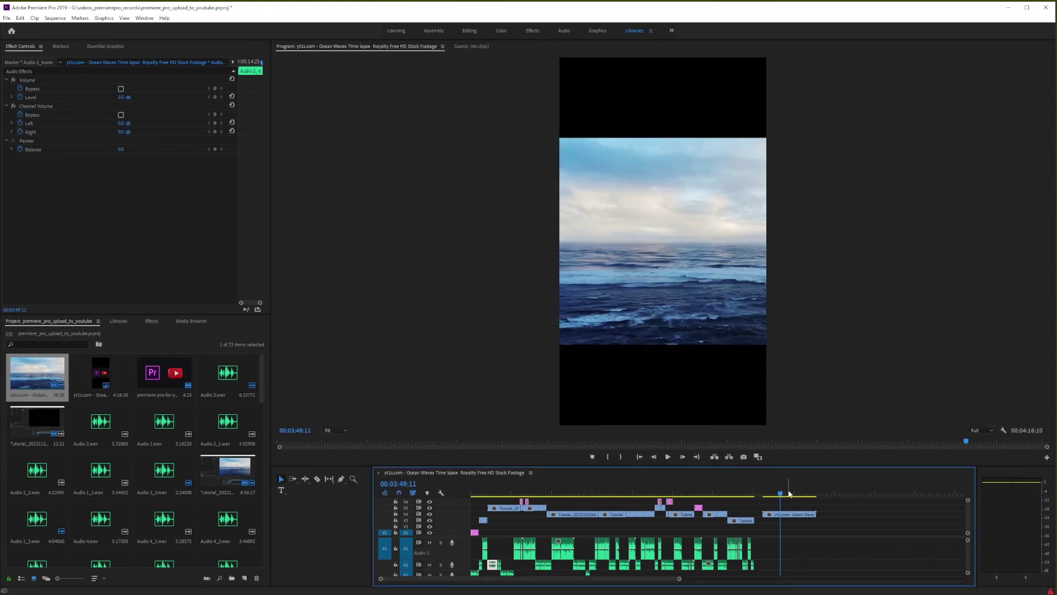
left_click_drag(782, 494, 801, 495)
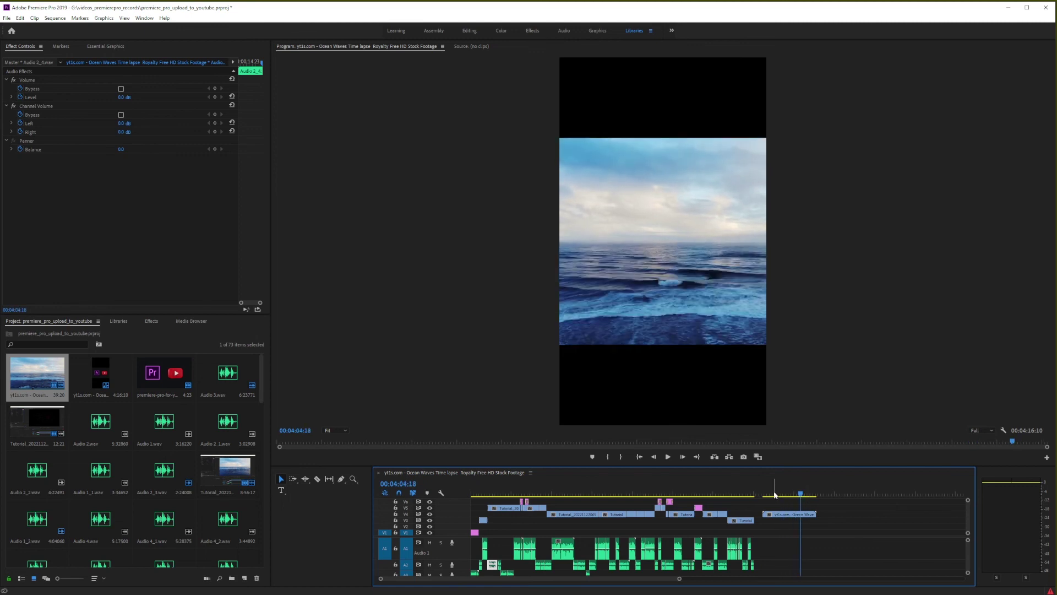